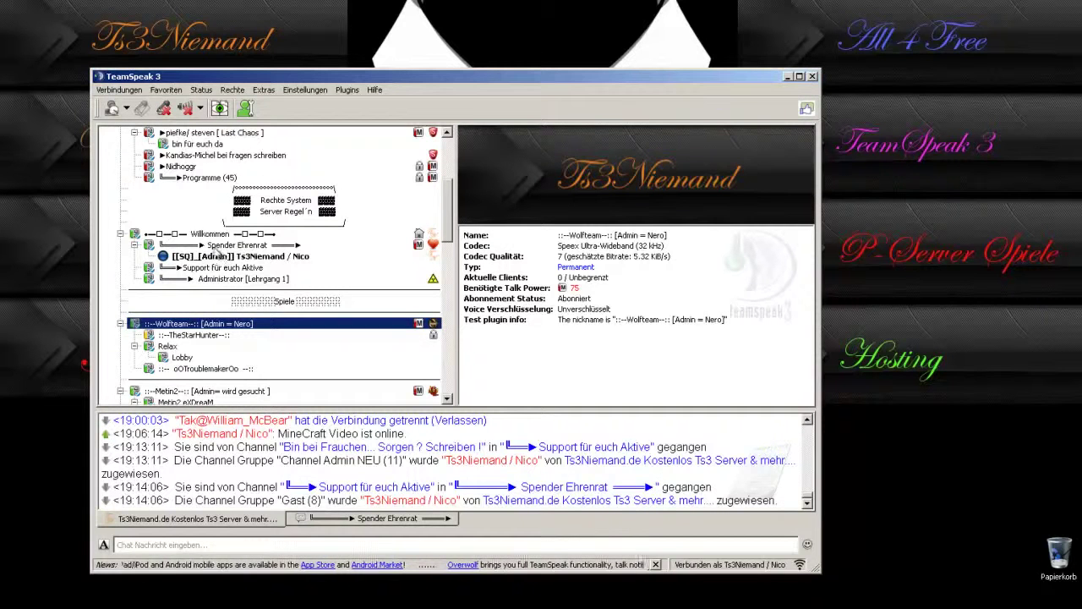
Upload 2012-05-05_21.47.18.png from the Bilder > Bearbeitung folder to the Spender Ehrenrat channel's files and clear the finished transfer
right_click(249, 244)
left_click(283, 251)
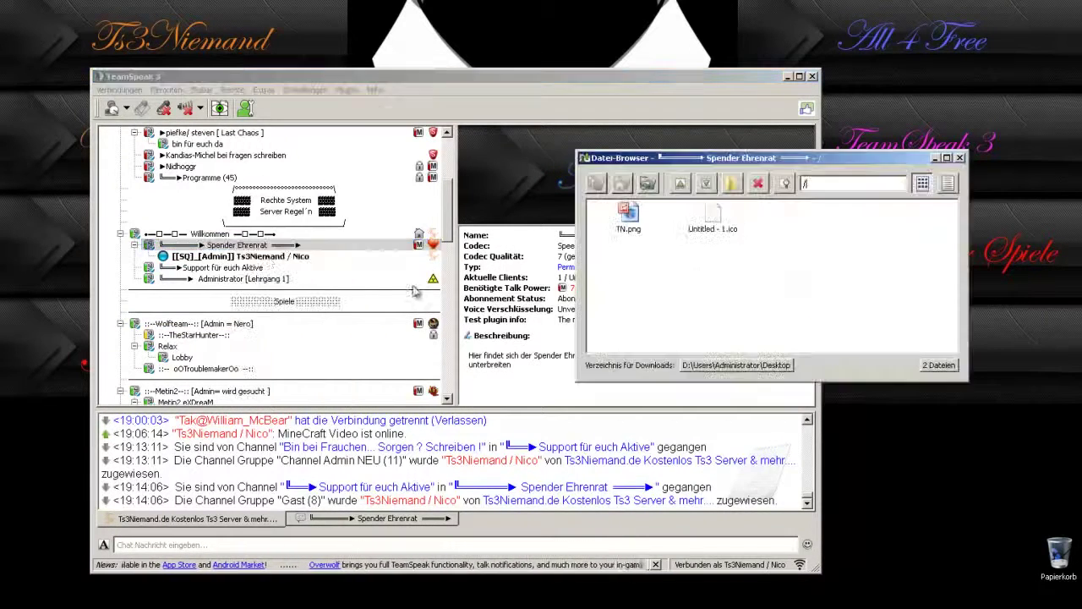
left_click(680, 185)
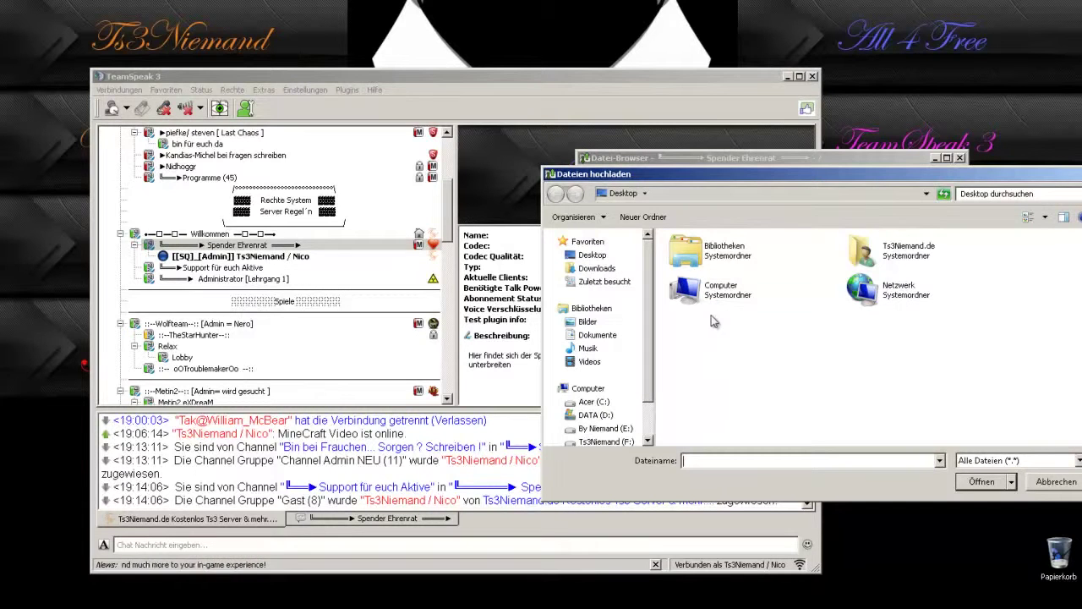
double_click(712, 268)
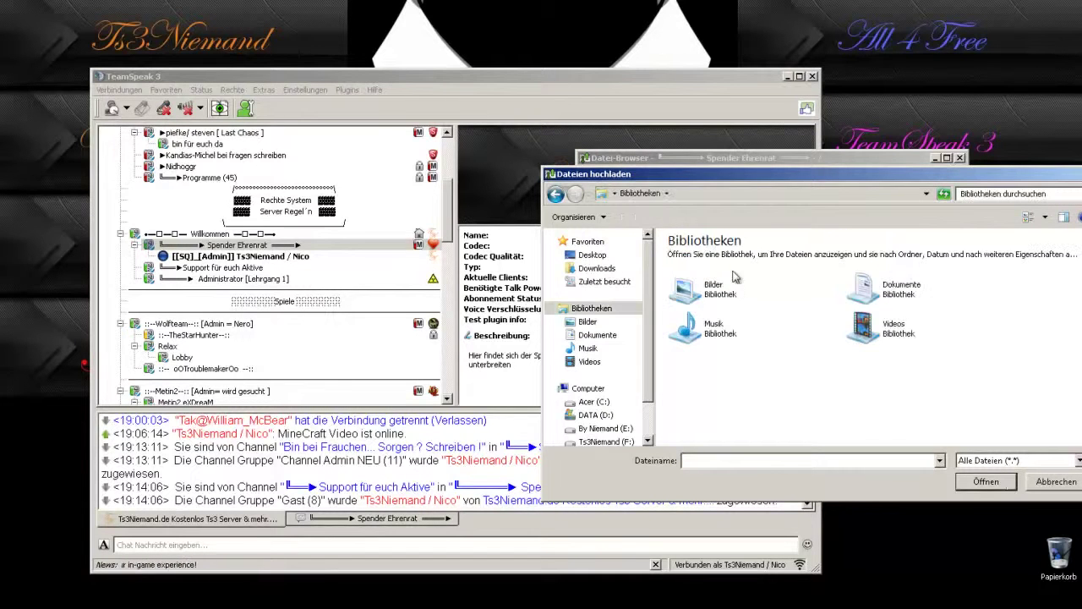
double_click(706, 296)
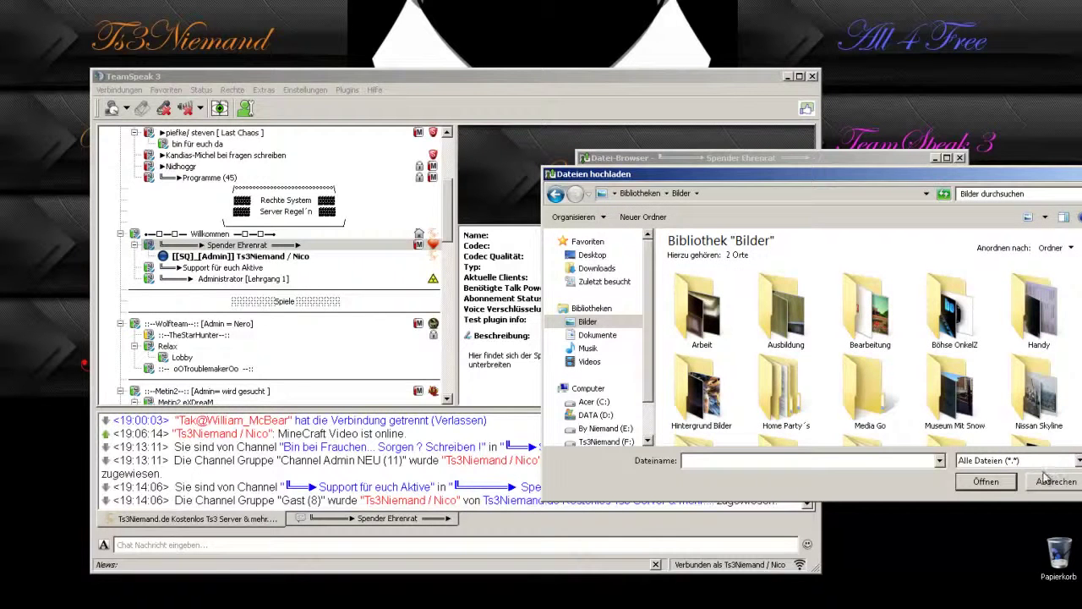
double_click(867, 328)
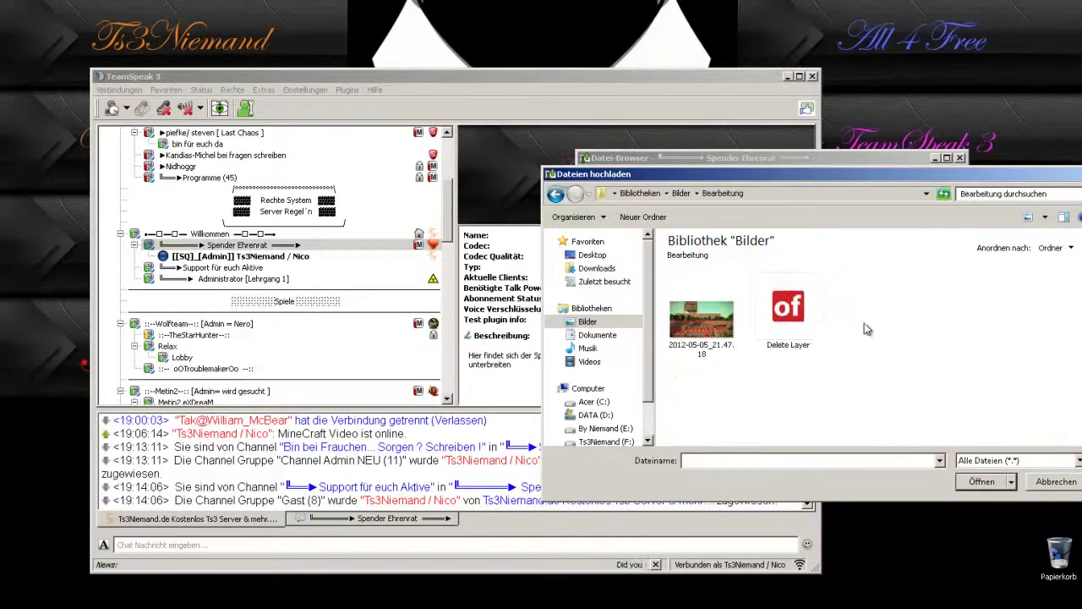
left_click(699, 336)
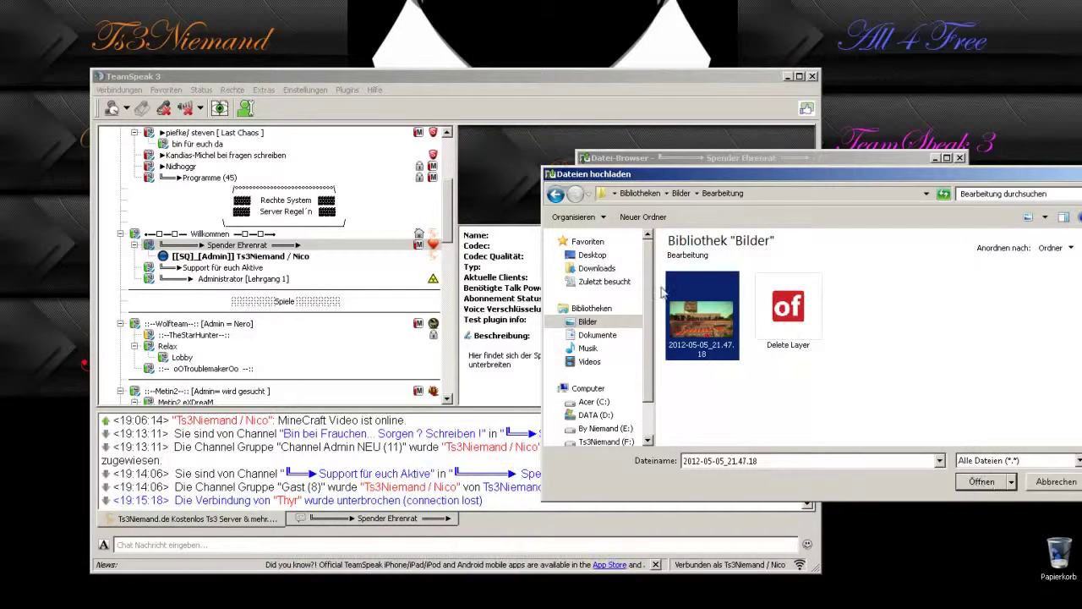
left_click(982, 483)
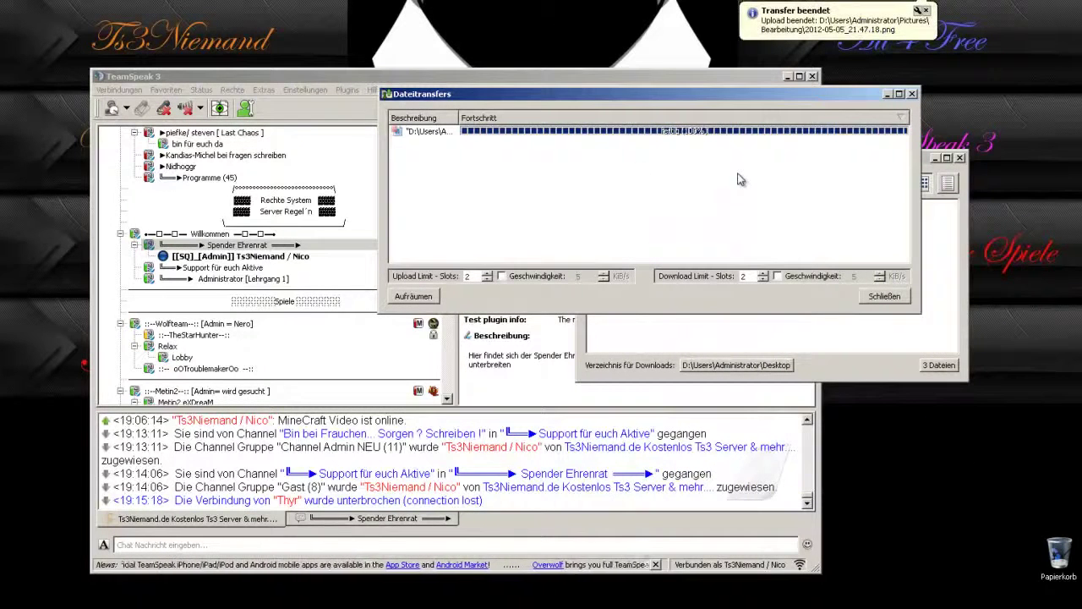
left_click(414, 296)
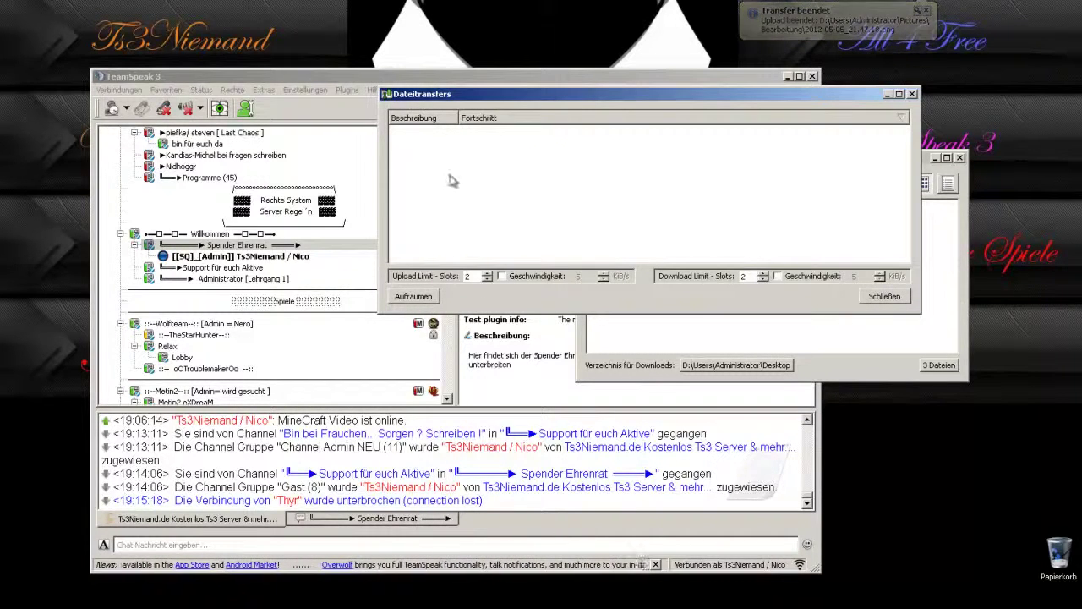
left_click(884, 296)
Download the uploaded picture 2012-05-05_21.47.18.png from the channel's files to the desktop and close the file browser
left_click(636, 230)
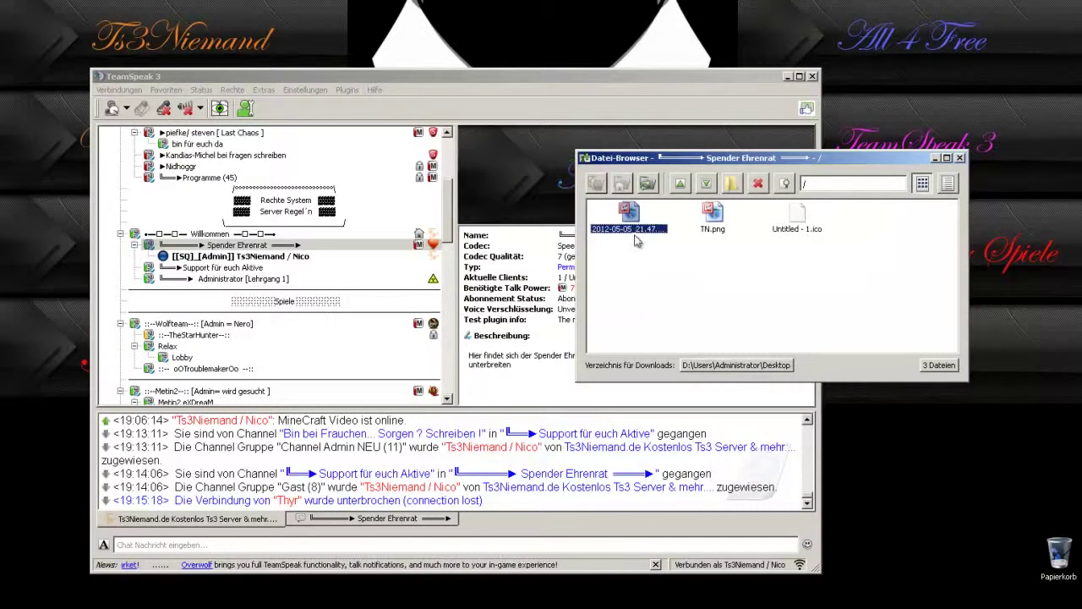
double_click(630, 226)
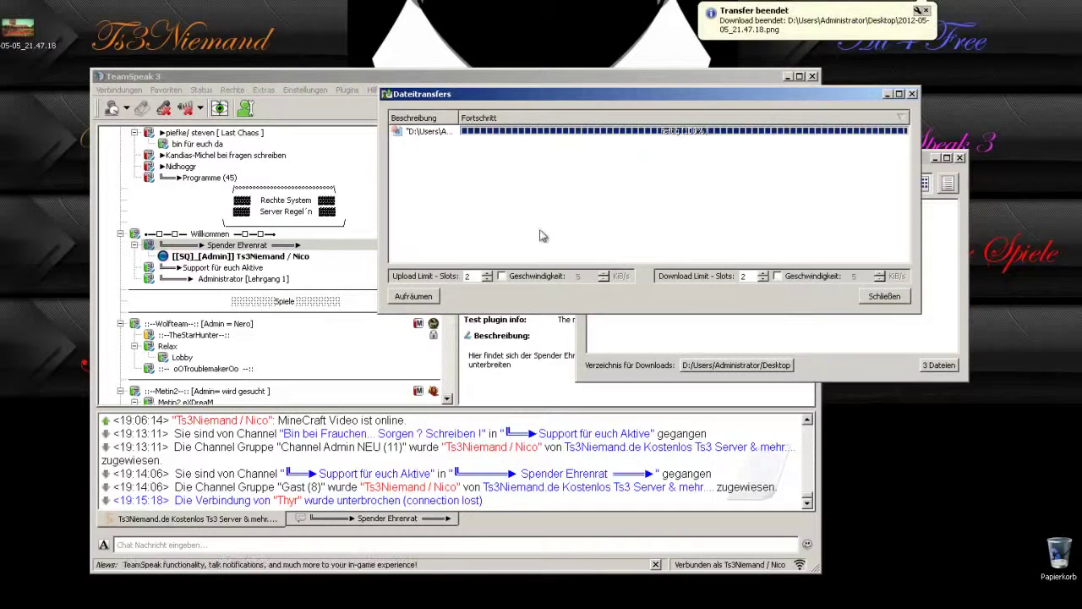
left_click(884, 296)
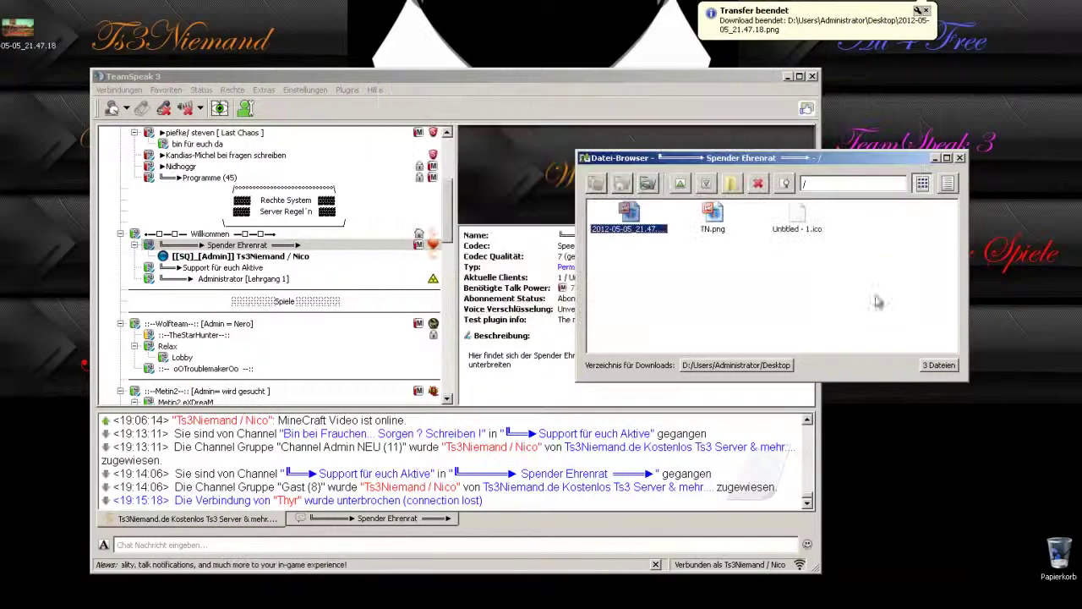
left_click(771, 315)
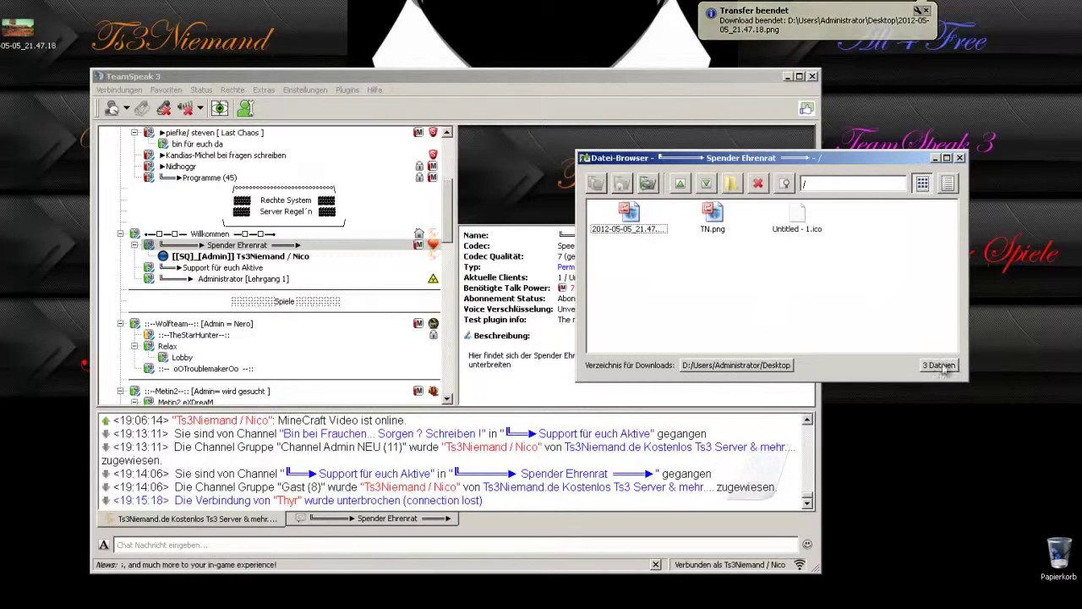
left_click(960, 158)
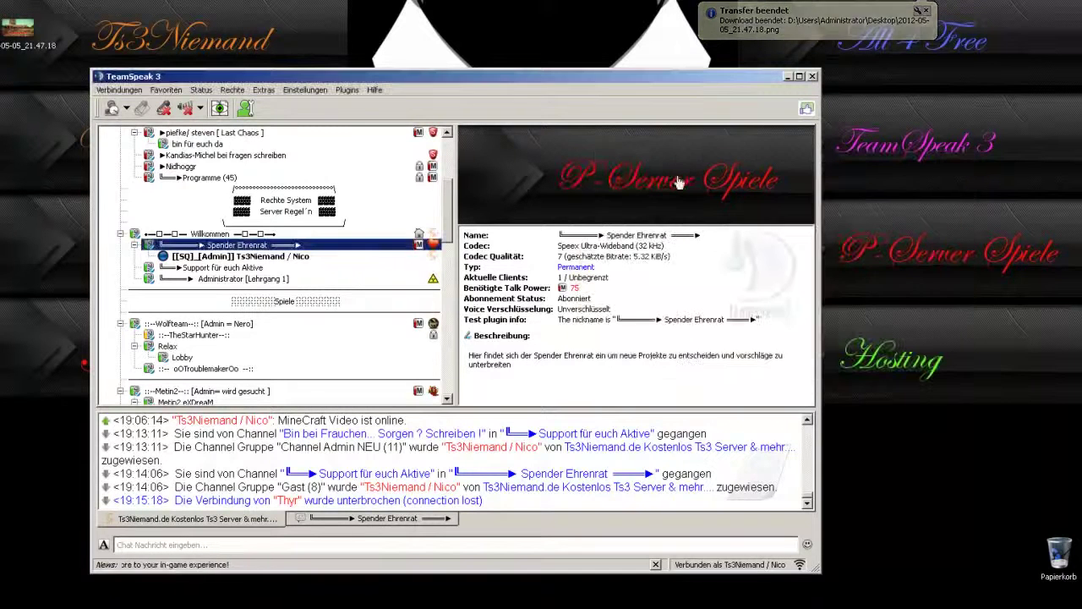
Minimise TeamSpeak, move the downloaded picture to the lower middle of the desktop, and view it in the image viewer
left_click(787, 77)
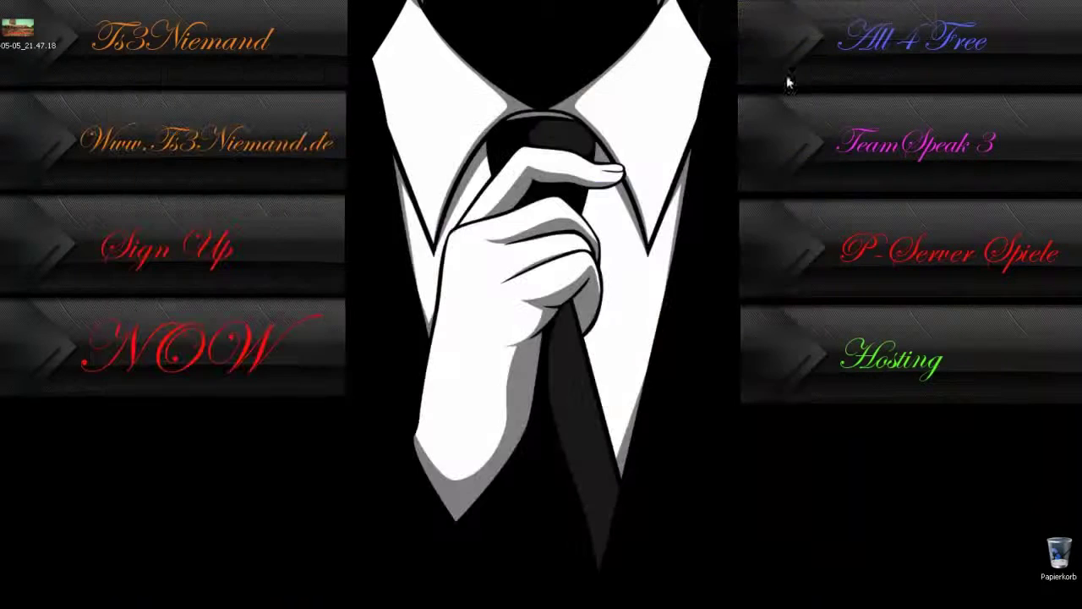
left_click(33, 47)
left_click_drag(169, 126, 512, 276)
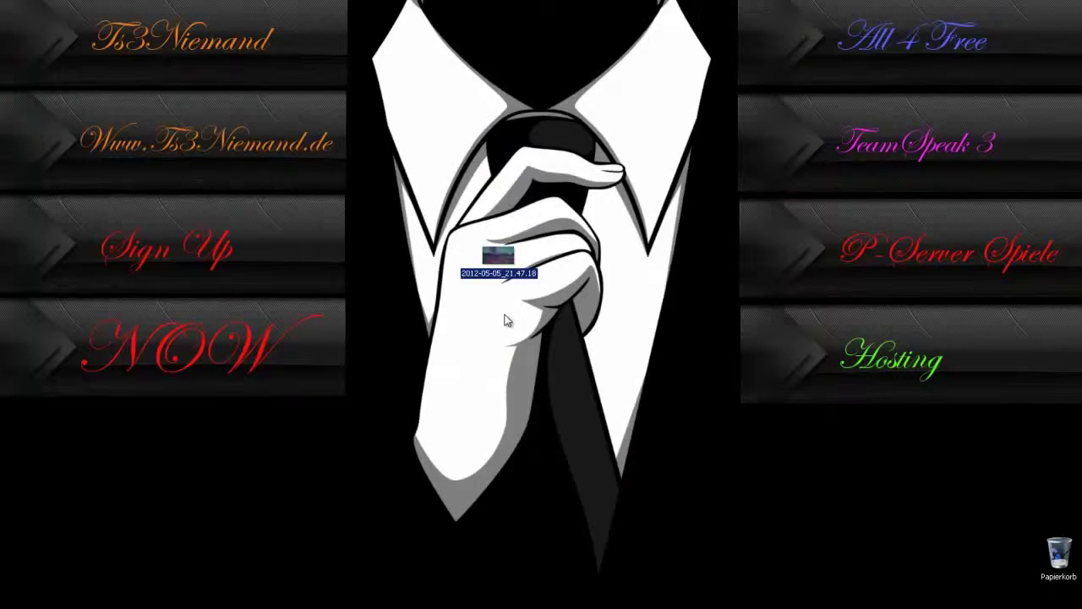
left_click_drag(556, 461, 562, 473)
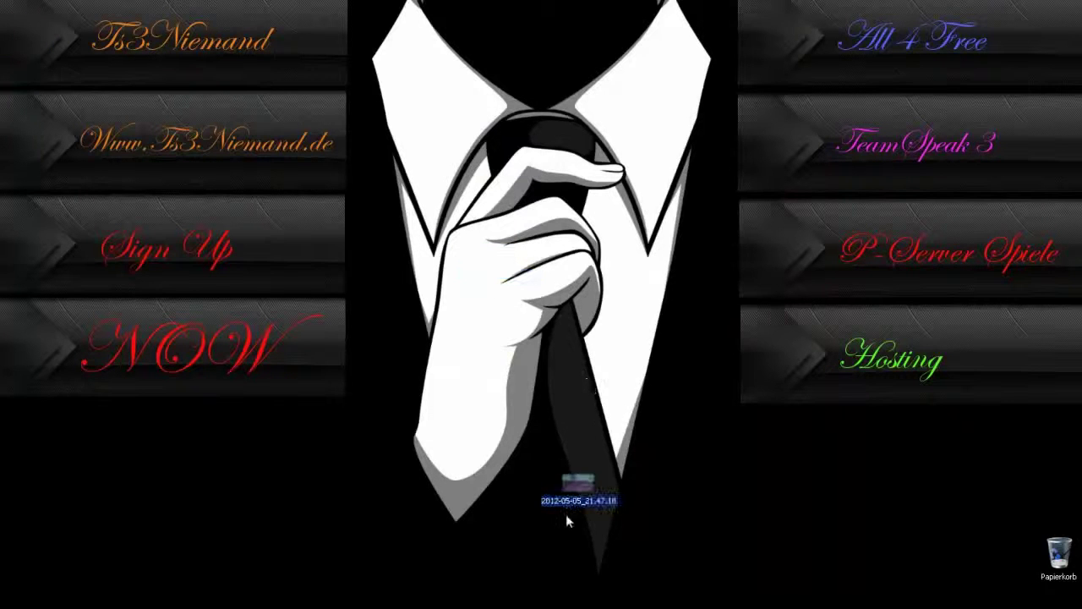
double_click(579, 497)
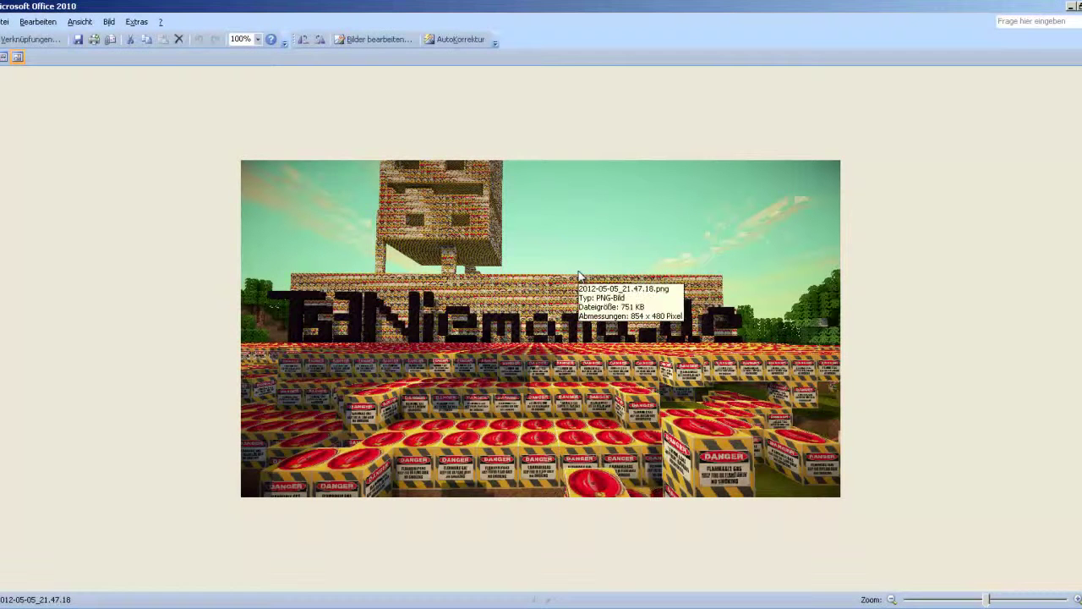
left_click(1079, 6)
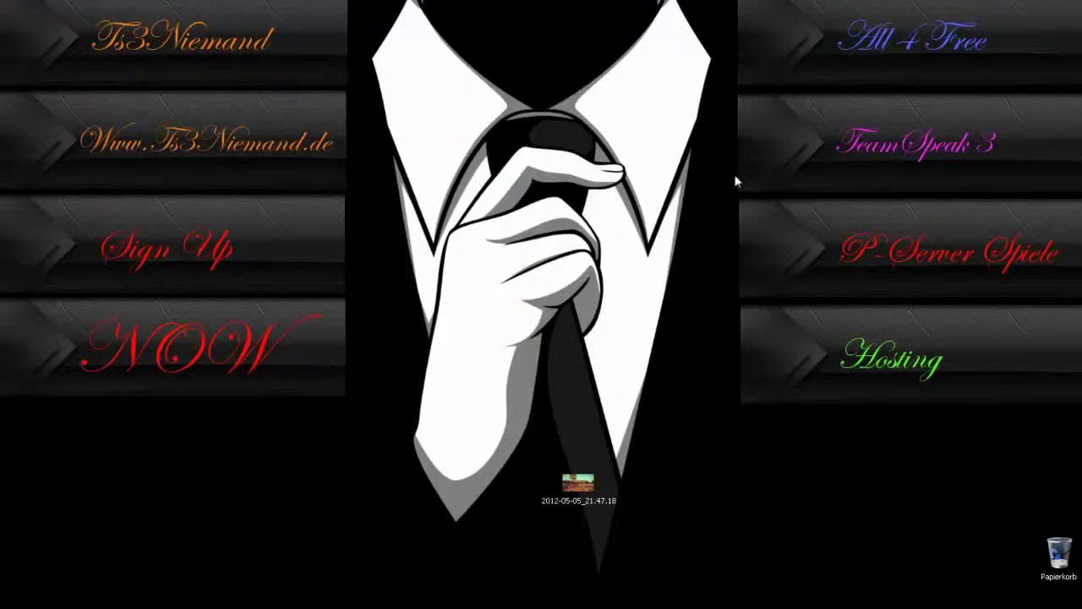
Delete the downloaded picture 2012-05-05_21.47.18 from the desktop
right_click(590, 489)
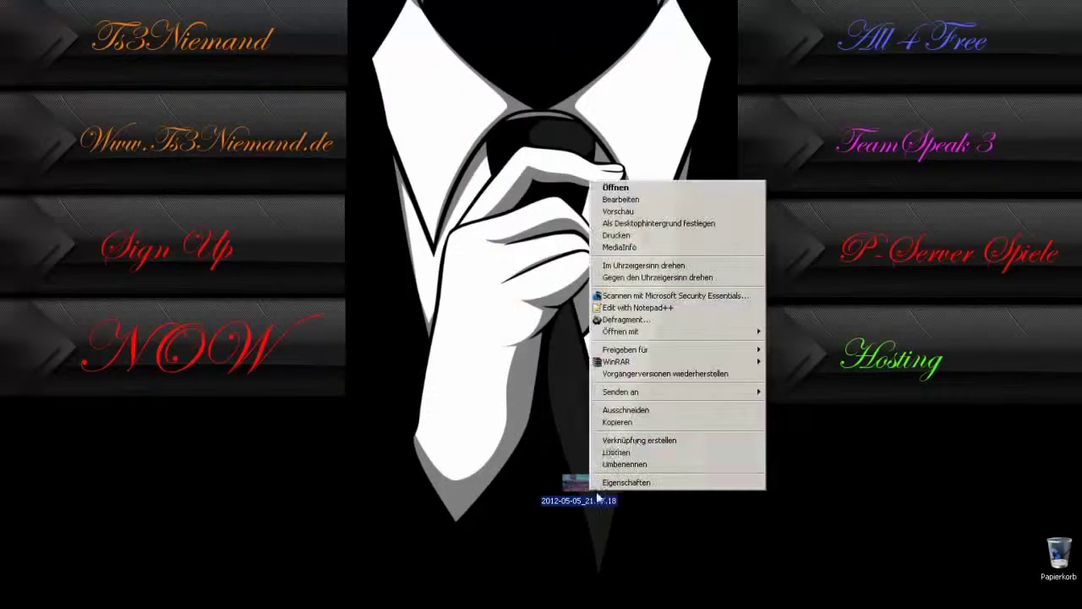
left_click(642, 453)
left_click(597, 352)
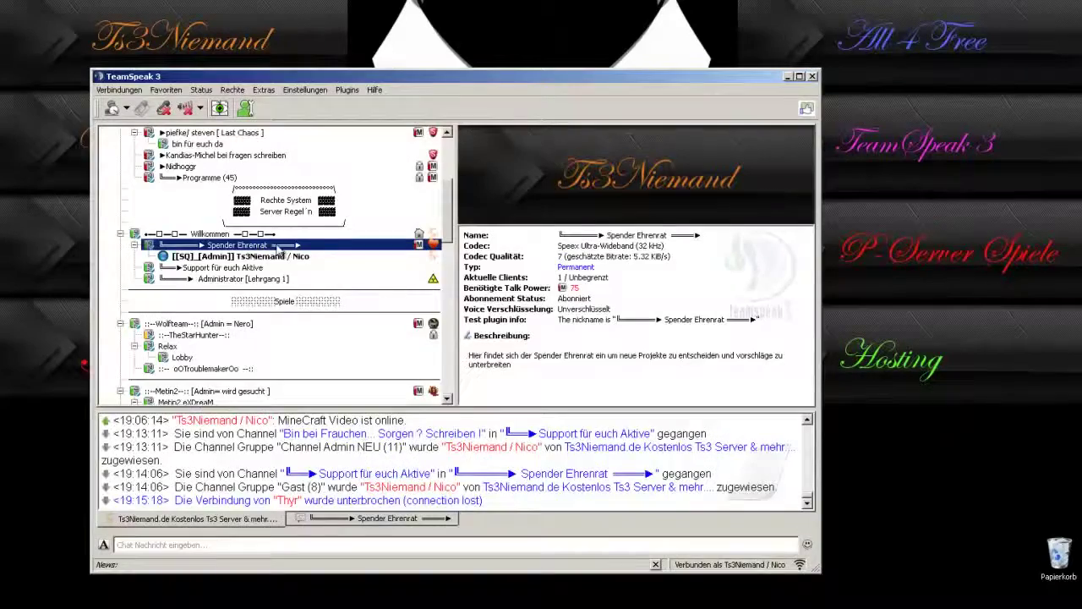
Inspect the Spender Ehrenrat channel's stored files in TeamSpeak, and view the details of the connected admin client and the channel
right_click(274, 246)
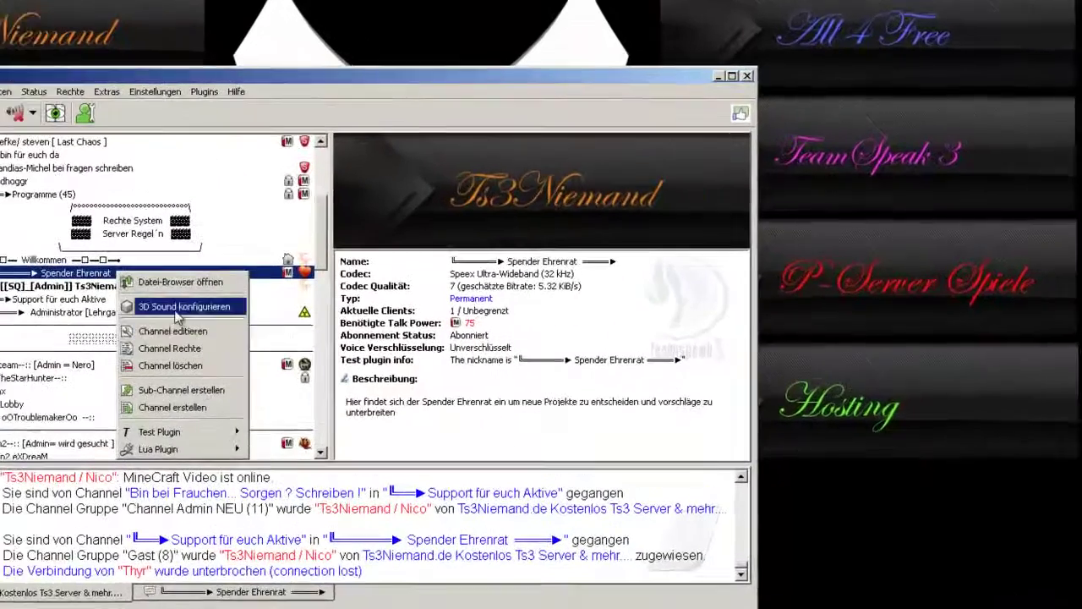
left_click(180, 282)
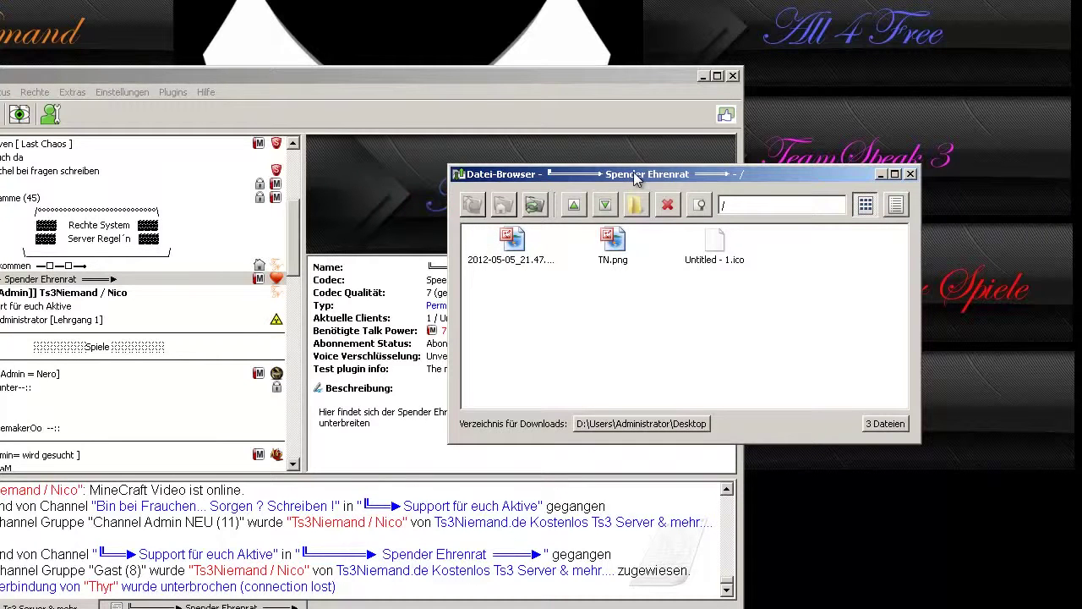
left_click_drag(638, 176, 476, 181)
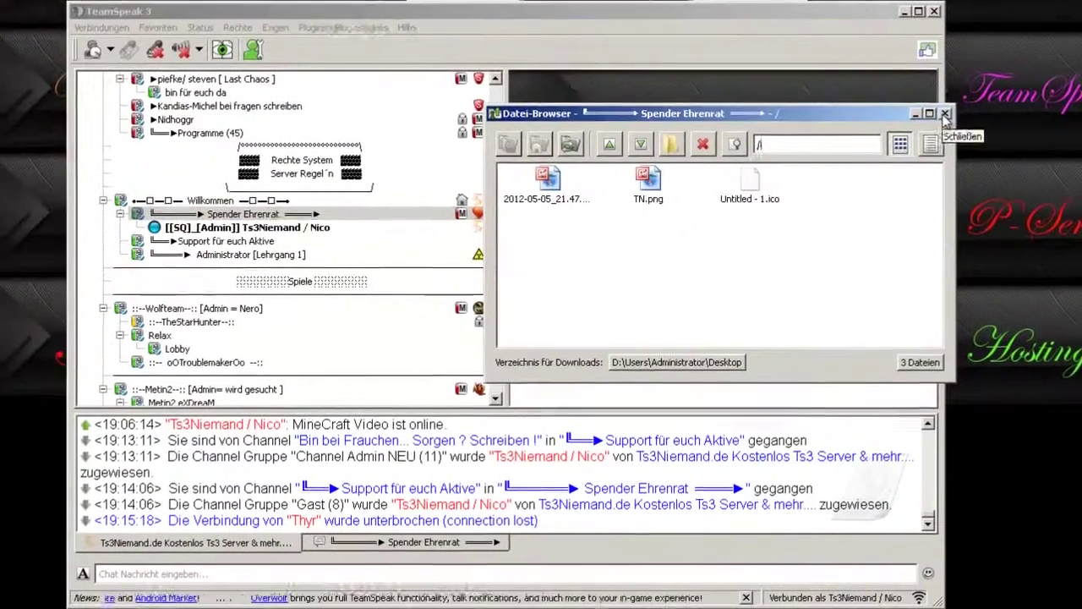
left_click(743, 179)
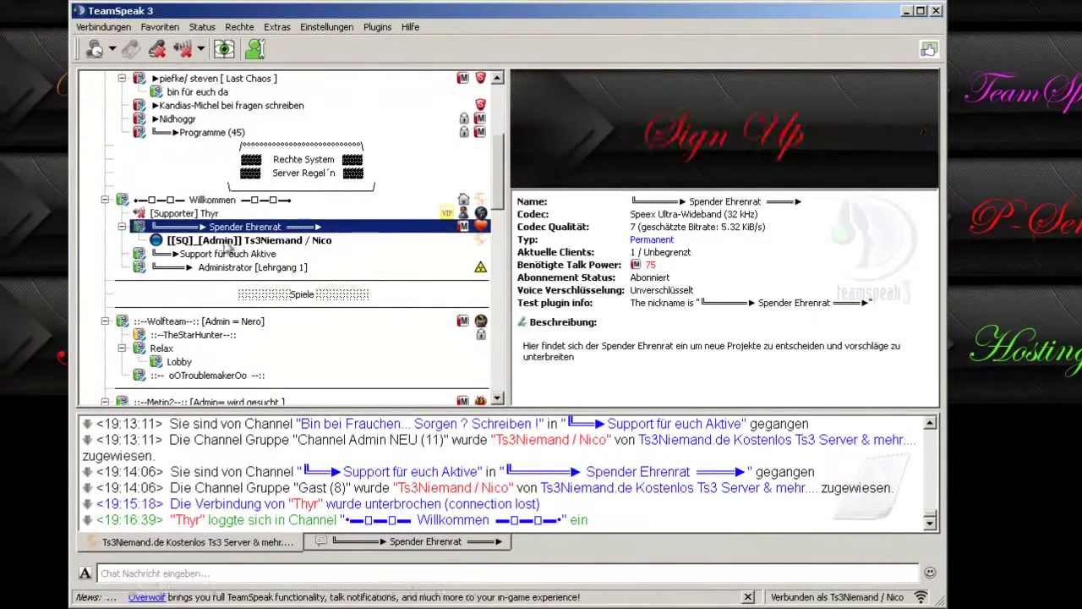
left_click(343, 242)
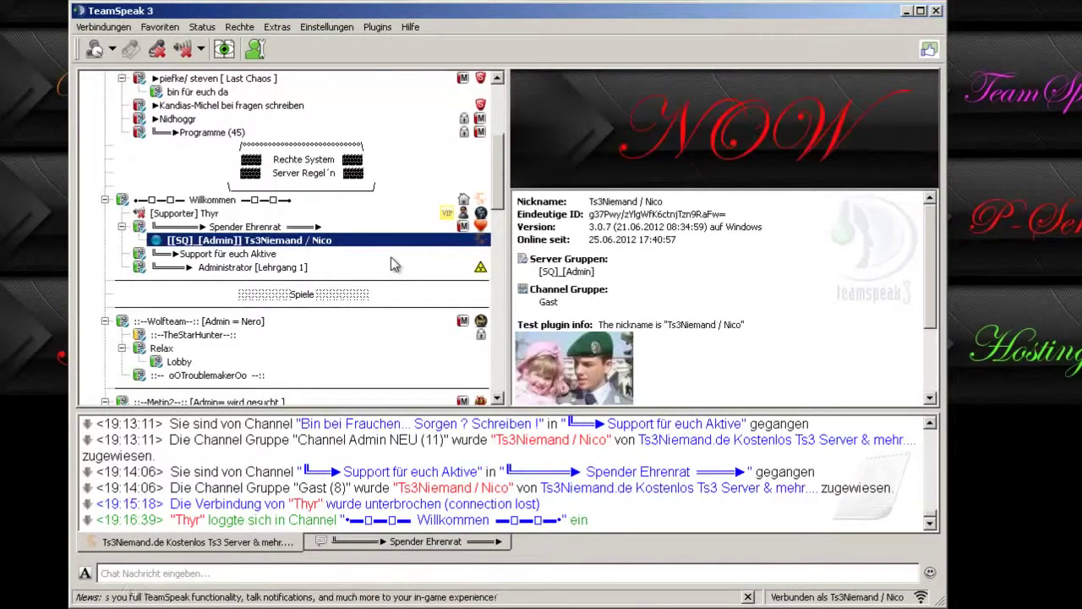
left_click(275, 229)
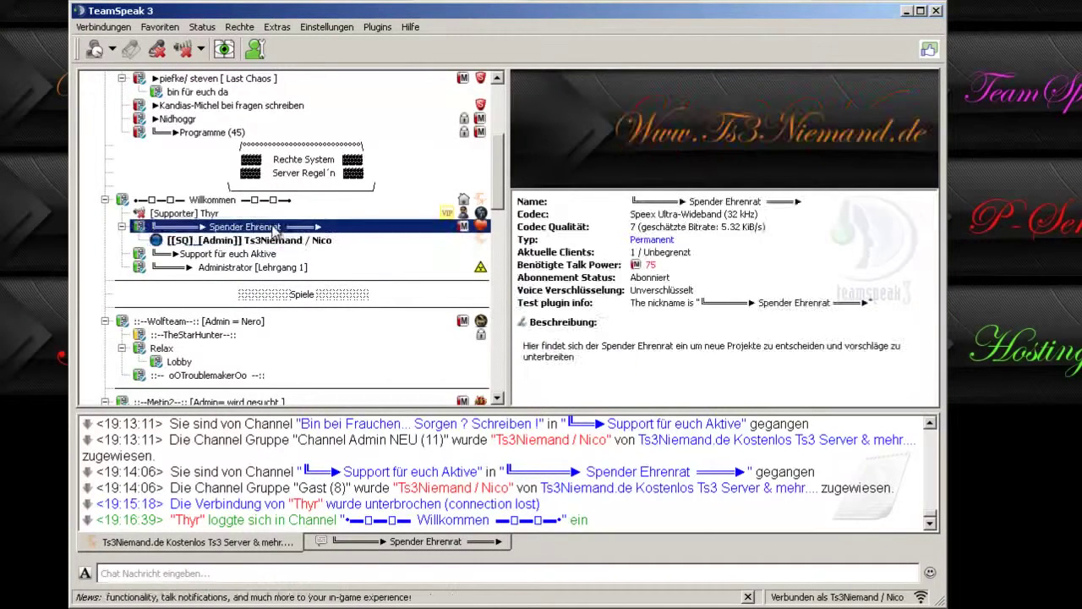
Edit the Spender Ehrenrat channel and replace its icon with the pale orange server icon below the red-dressed figure
right_click(339, 228)
right_click(263, 216)
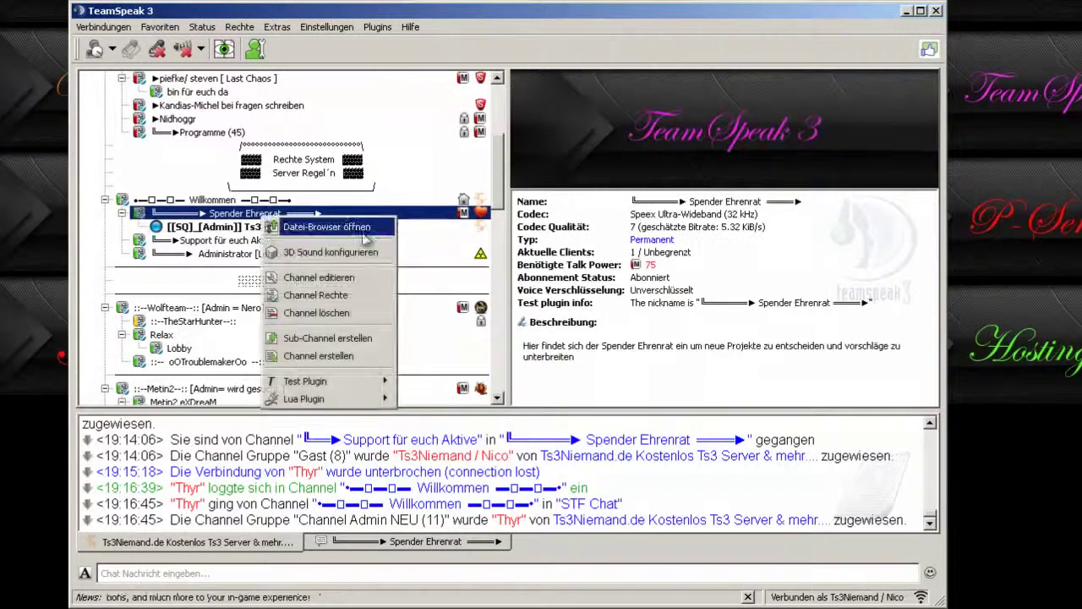
left_click(320, 278)
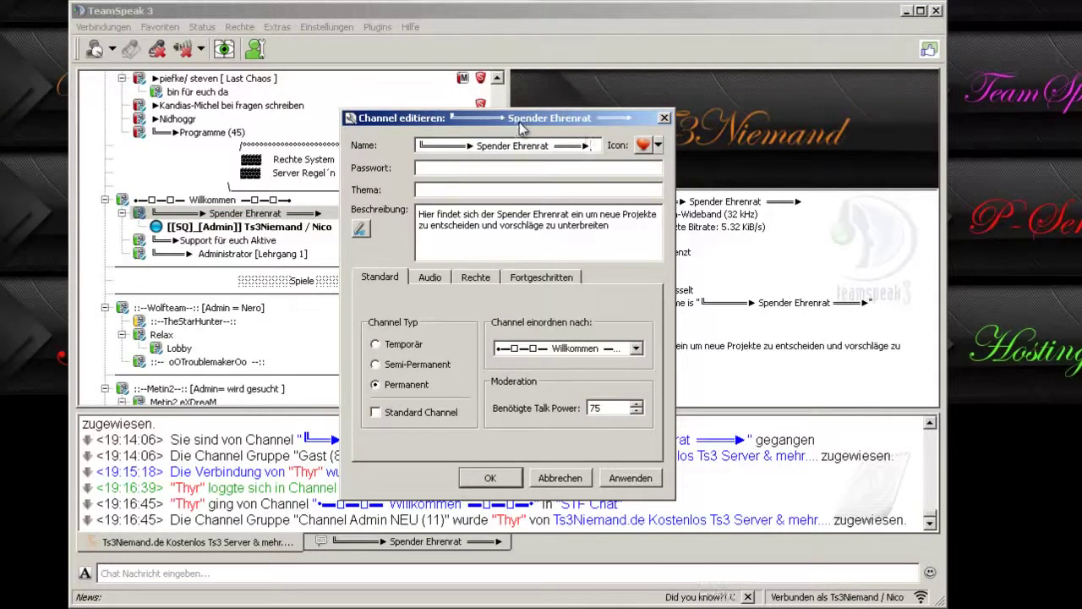
left_click(658, 146)
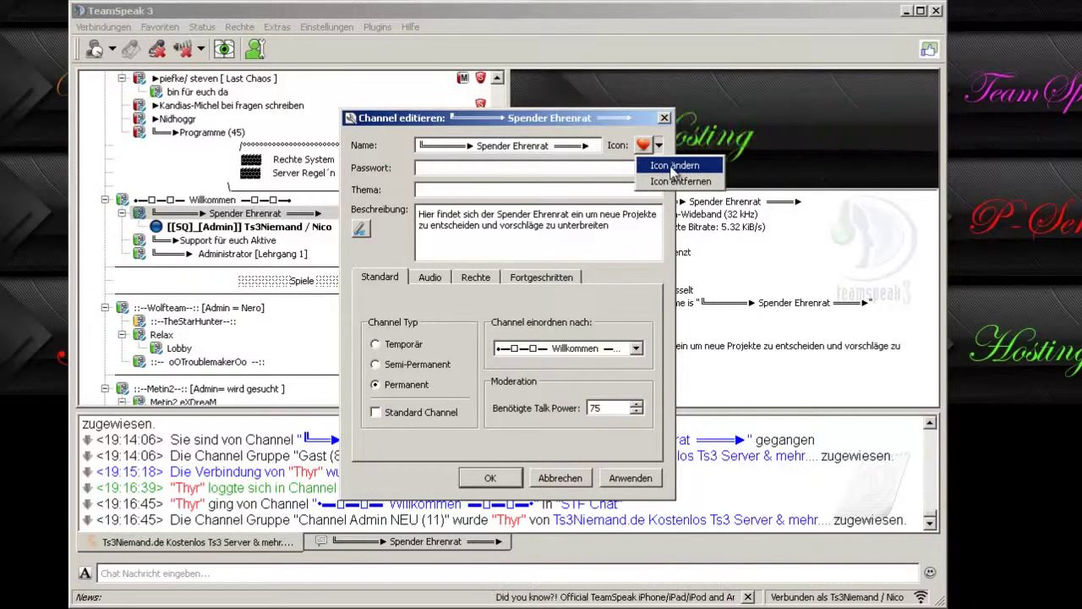
left_click(674, 167)
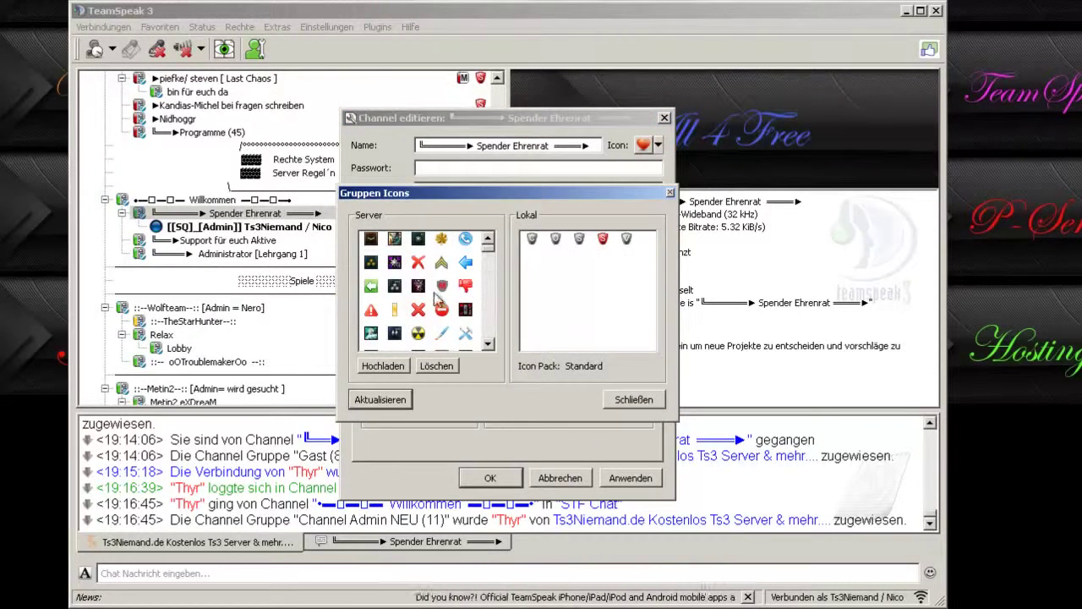
left_click(441, 286)
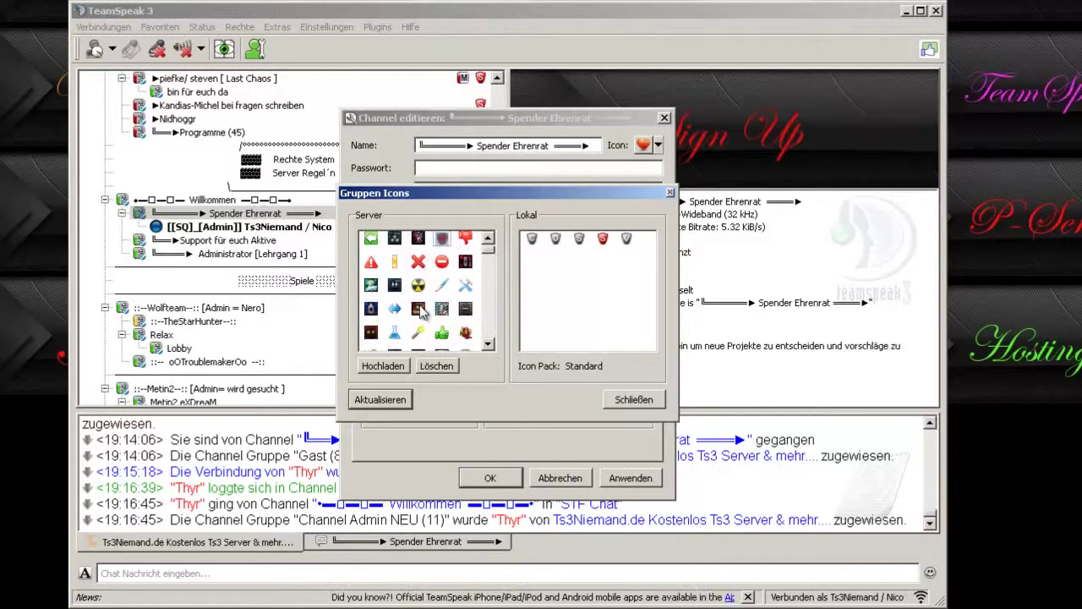
scroll(455, 310, "down", 3)
scroll(457, 309, "down", 3)
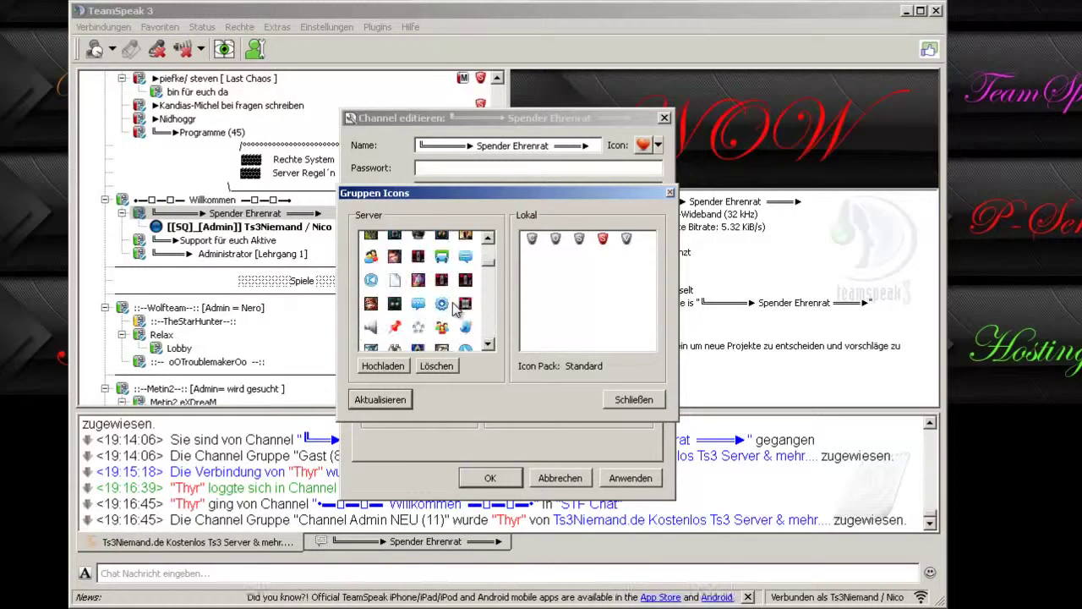
scroll(464, 308, "down", 3)
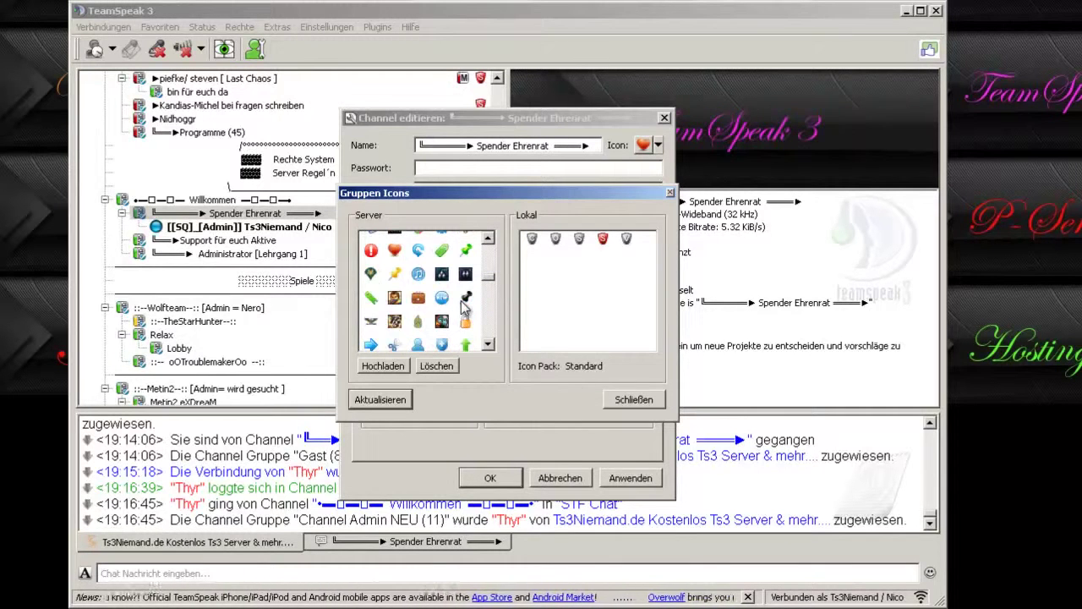
scroll(461, 308, "down", 3)
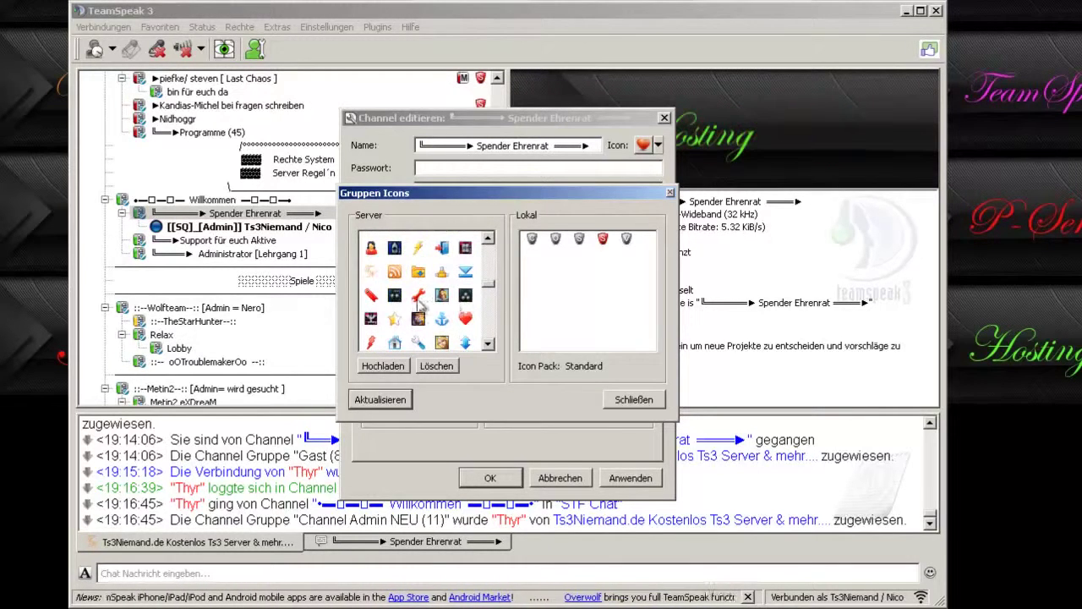
double_click(372, 277)
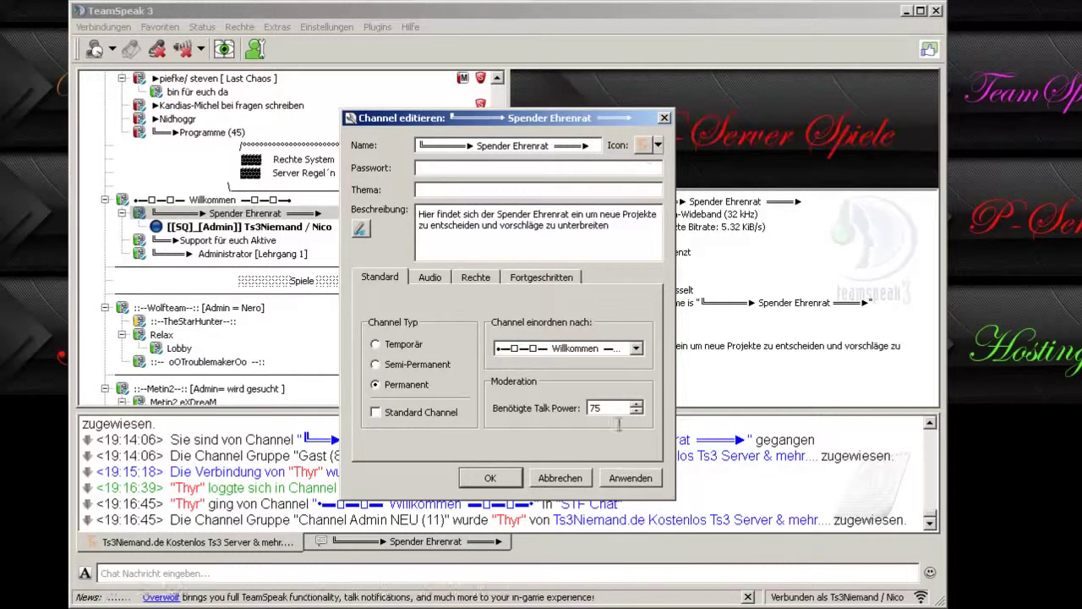
Save the Spender Ehrenrat channel's edited settings and check its new icon in the channel tree
left_click(630, 478)
left_click(491, 478)
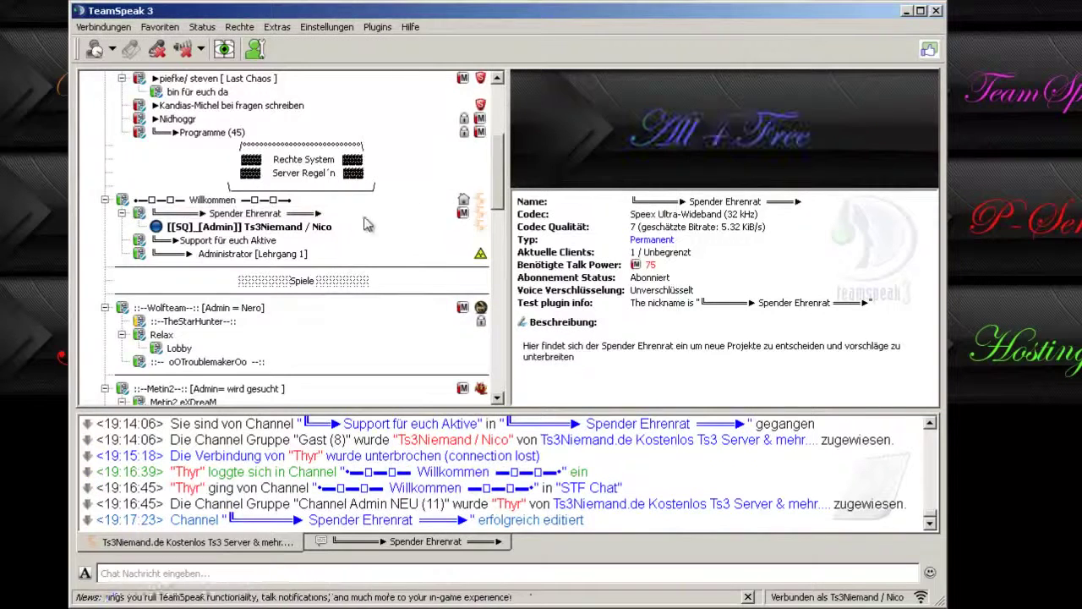
left_click(347, 215)
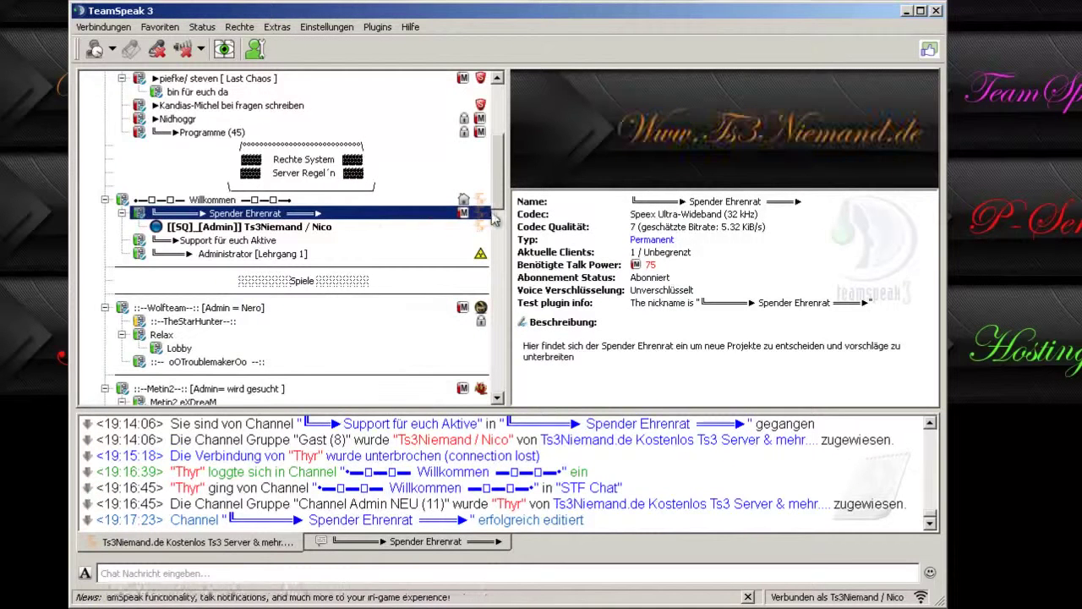
left_click(429, 203)
left_click(484, 216)
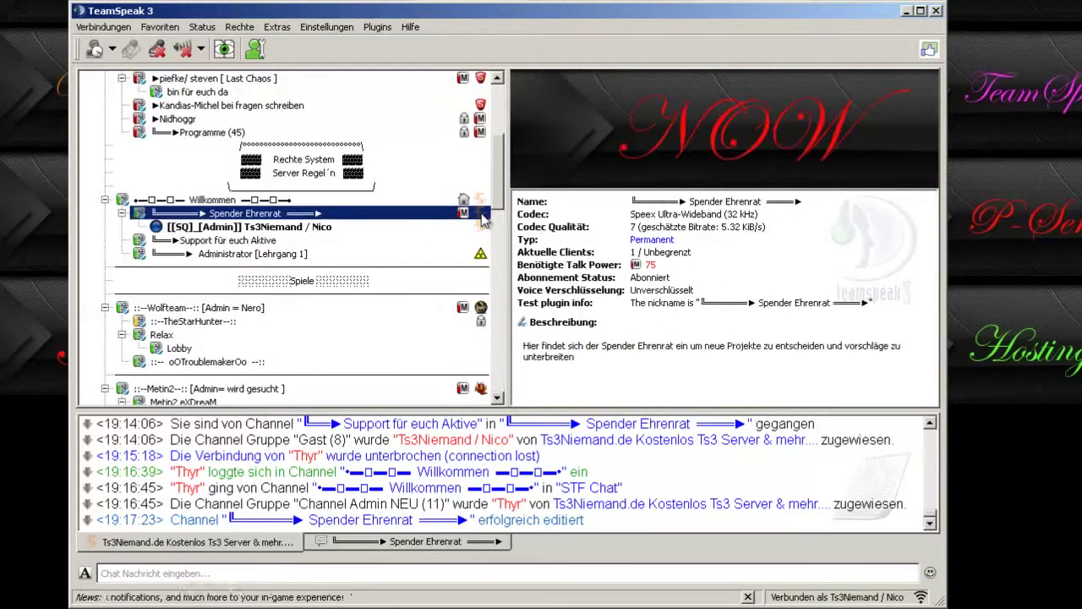
Reopen the Spender Ehrenrat channel for editing and bring up the image upload dialog for server icons
right_click(270, 212)
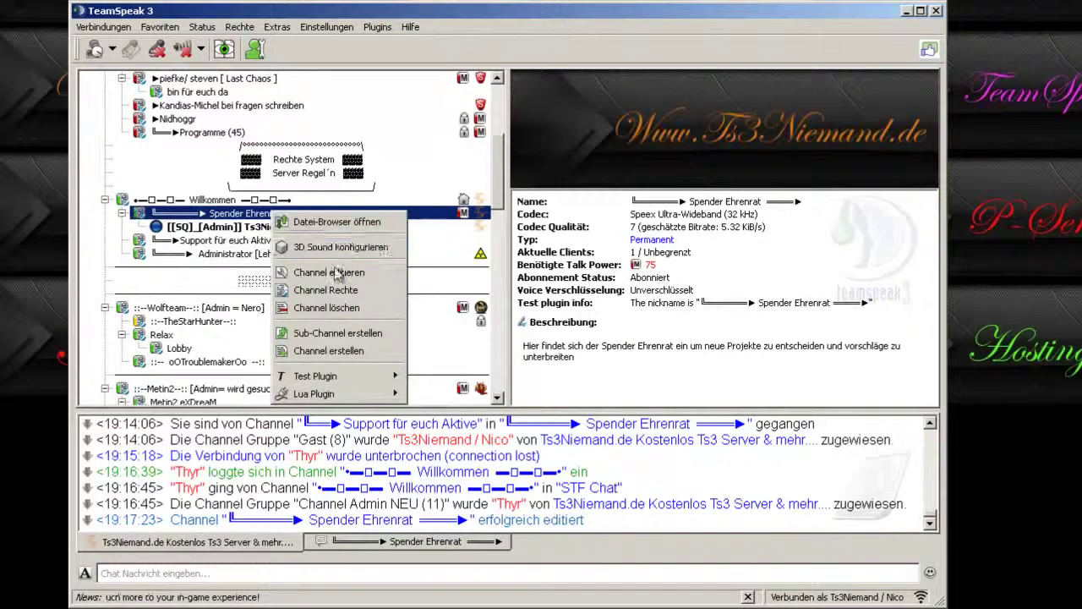
left_click(308, 273)
left_click(658, 146)
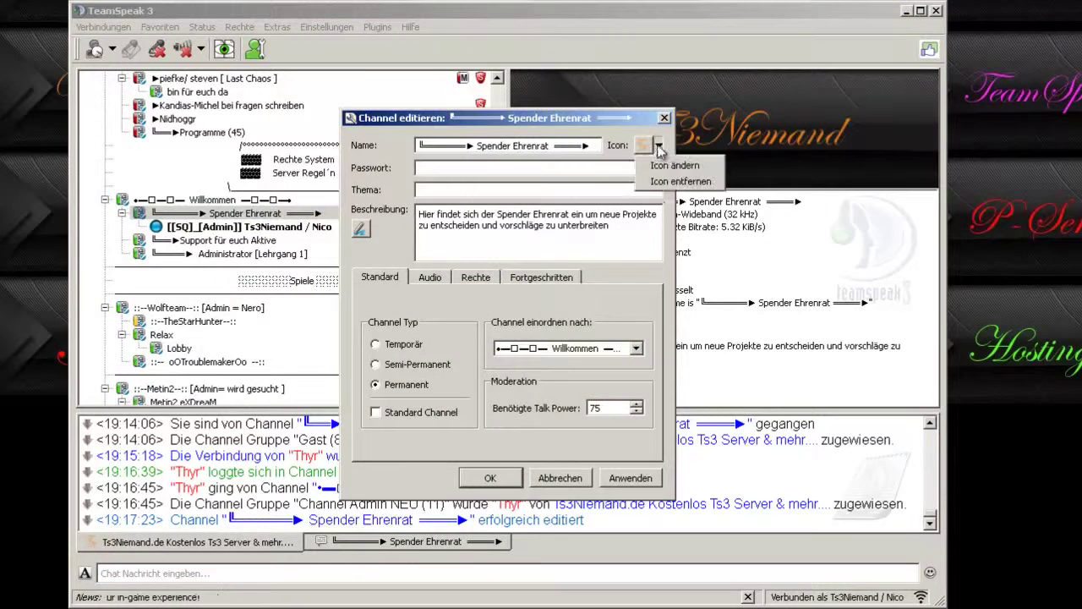
left_click(694, 177)
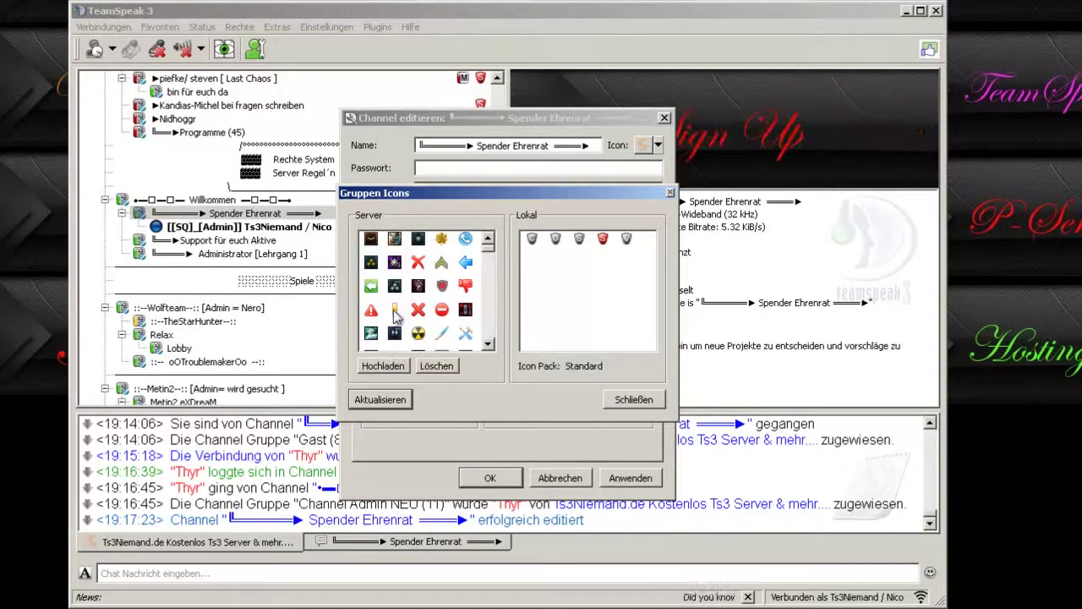
left_click(385, 368)
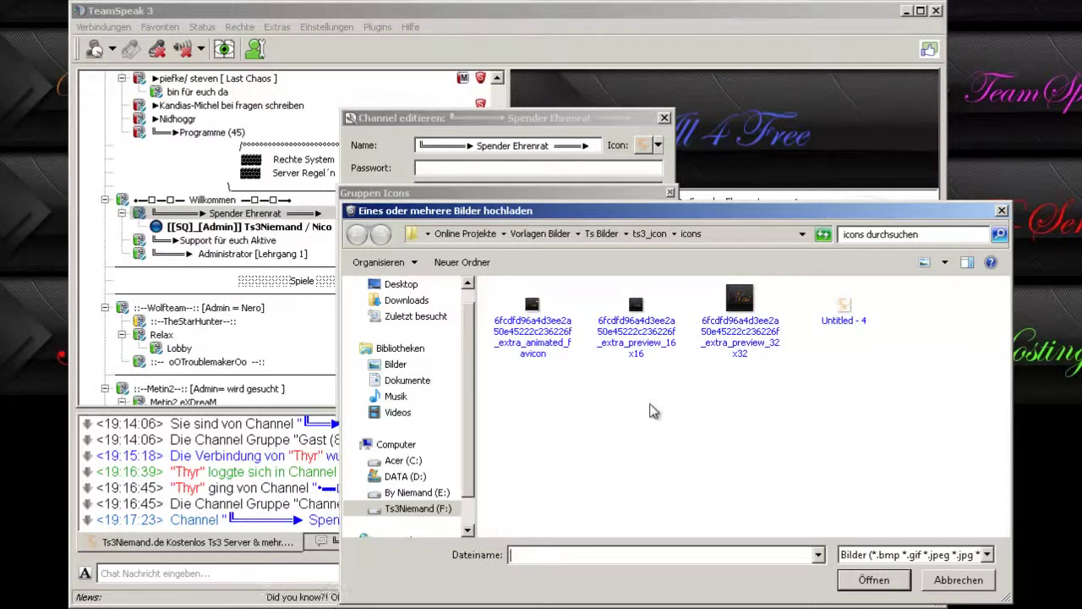
Look through the four image files in the icons folder, ending on Untitled - 4, and examine the folder path and available drives
left_click(541, 326)
left_click(651, 330)
left_click(736, 329)
left_click(829, 328)
left_click(832, 378)
left_click(802, 235)
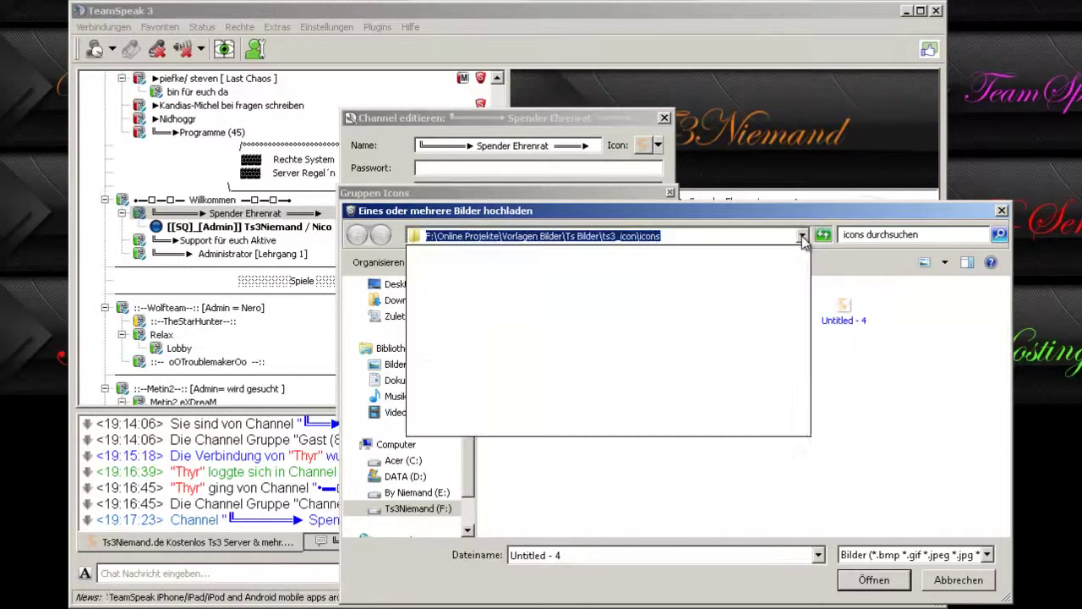
left_click(762, 466)
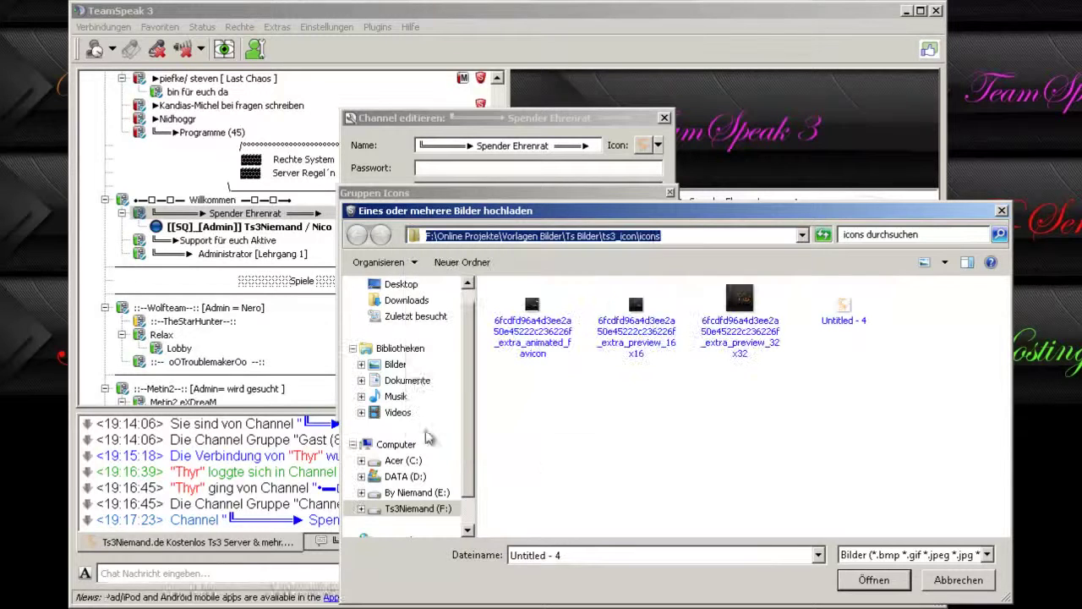
scroll(473, 347, "up", 1)
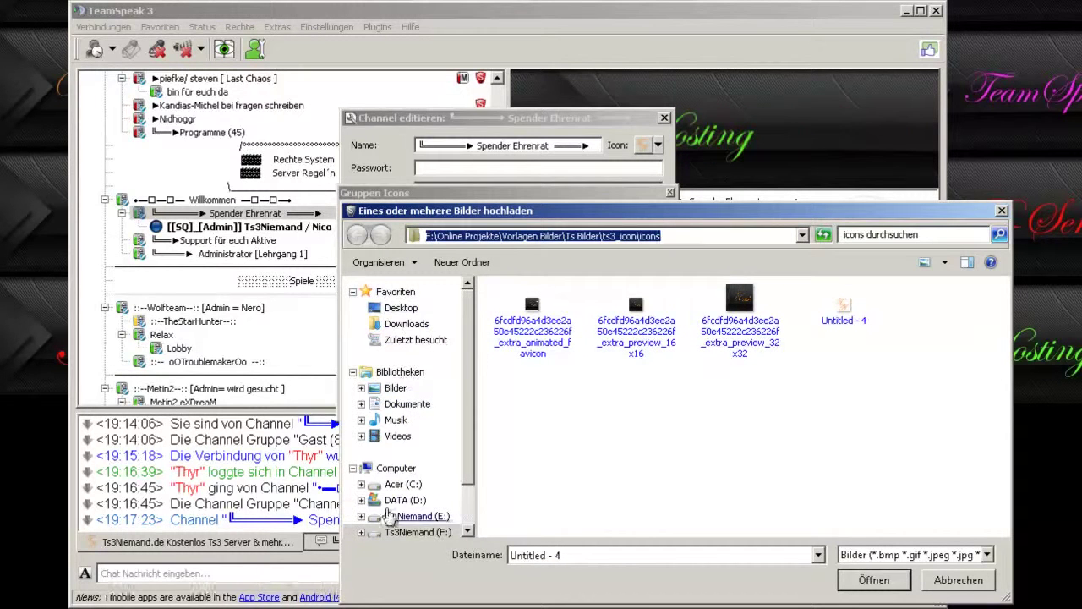
scroll(473, 416, "down", 1)
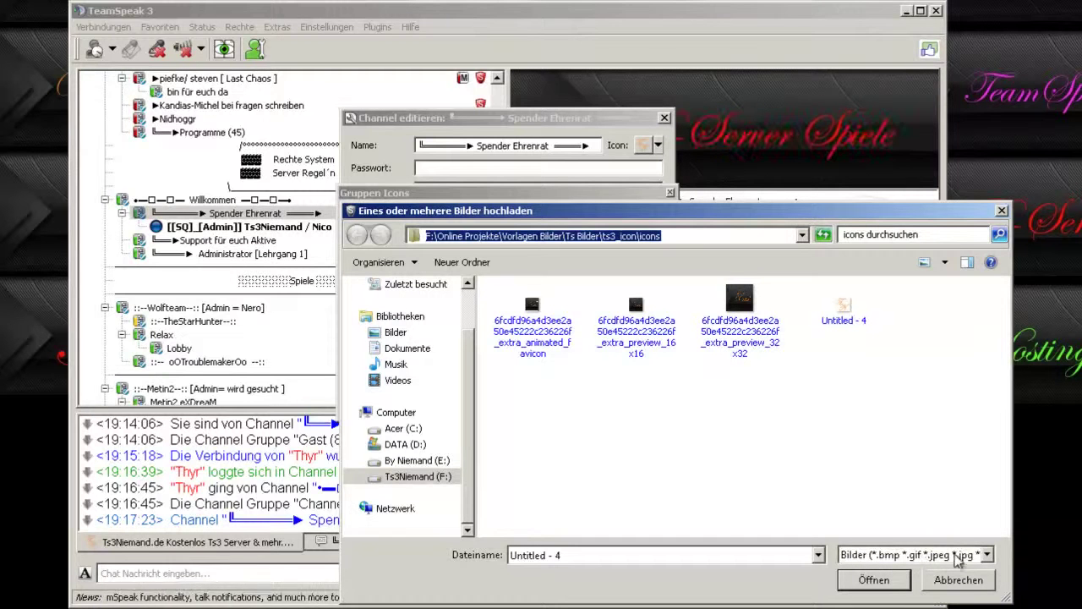
Examine the image formats accepted for icon upload, and leave the upload, icon selection and channel editing without saving
left_click(991, 557)
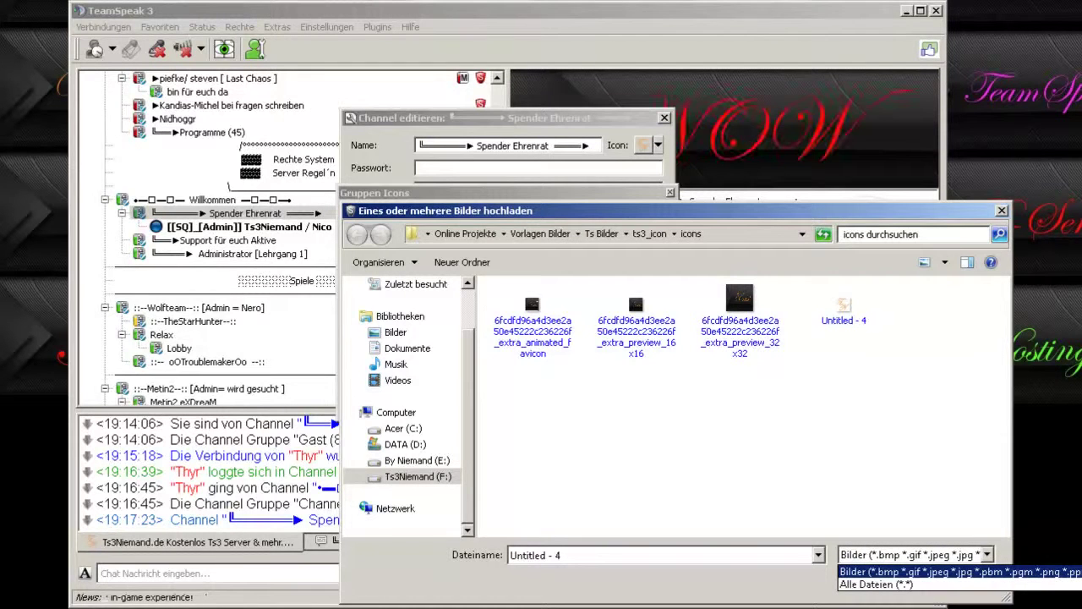
left_click(1050, 571)
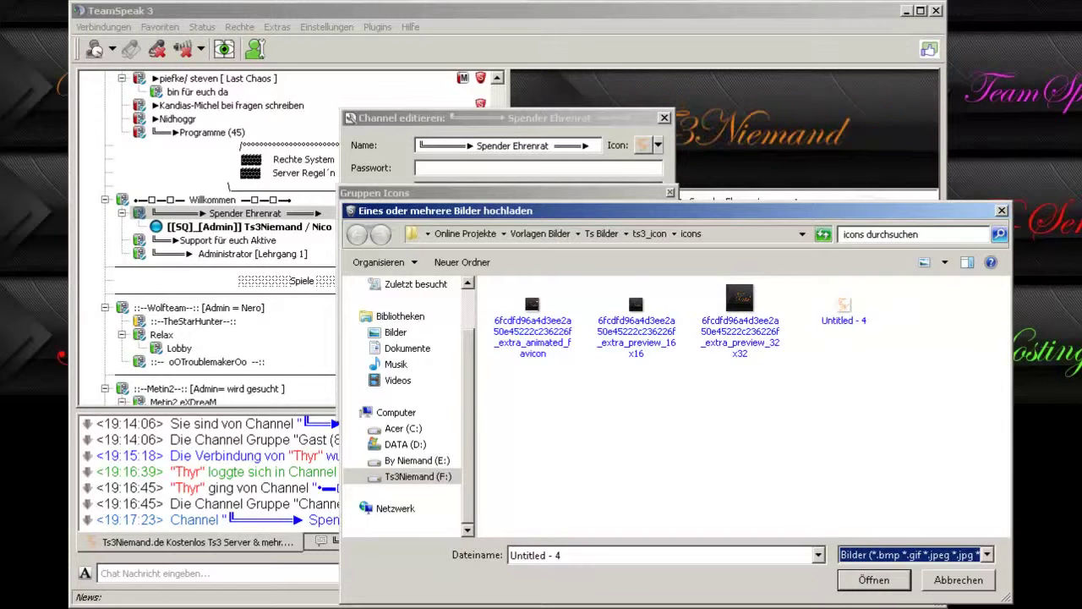
left_click(959, 580)
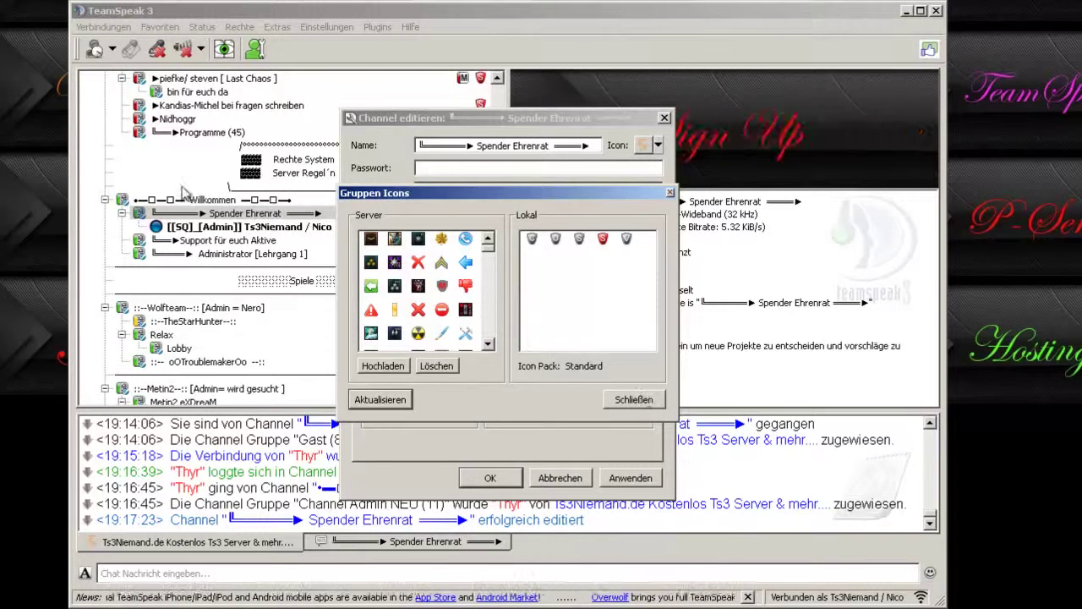
left_click(630, 399)
left_click(561, 477)
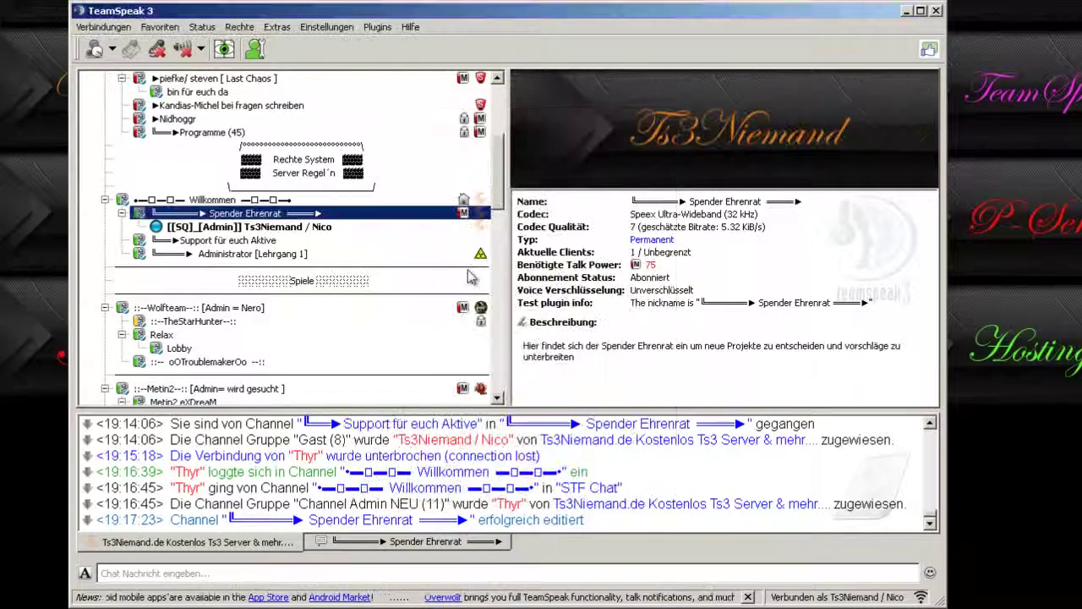